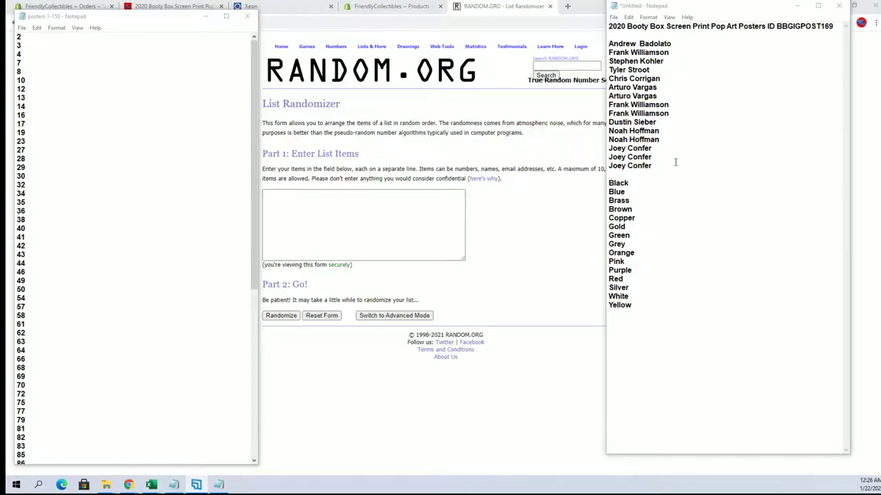
# Select every remaining poster number (2 to 150) in the posters 1-150 Notepad file for copying
pyautogui.moveTo(147, 21); pyautogui.dragTo(155, 22)
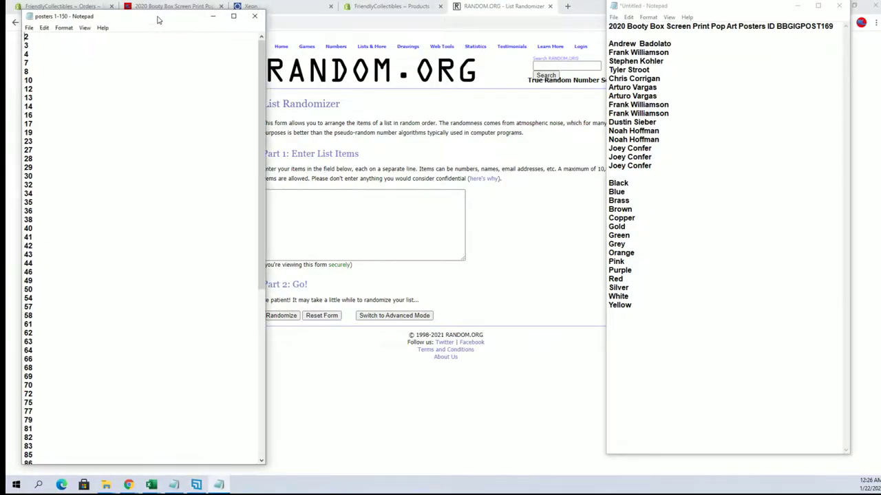
pyautogui.moveTo(25, 36)
pyautogui.mouseDown()
pyautogui.moveTo(117, 389)
pyautogui.moveTo(103, 465)
pyautogui.moveTo(121, 465)
pyautogui.mouseUp()
pyautogui.rightClick(114, 239)
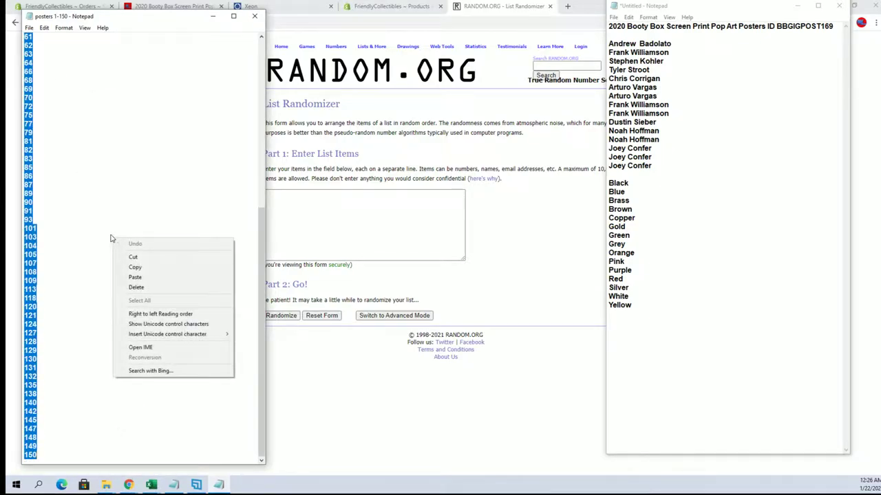
# Paste the copied poster numbers into the List Randomizer and randomize them
pyautogui.click(190, 267)
pyautogui.click(305, 210)
pyautogui.rightClick(304, 215)
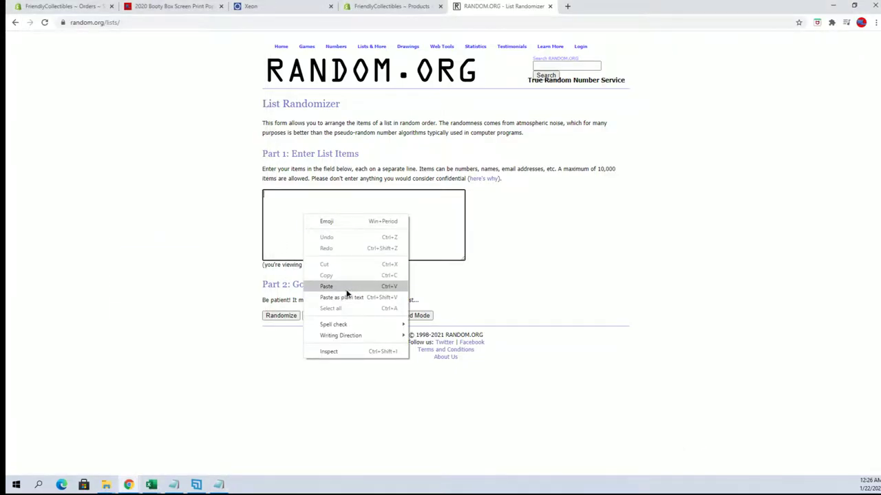
pyautogui.click(347, 289)
pyautogui.click(281, 315)
pyautogui.scroll(-1, 250, 299)
pyautogui.scroll(-4, 287, 303)
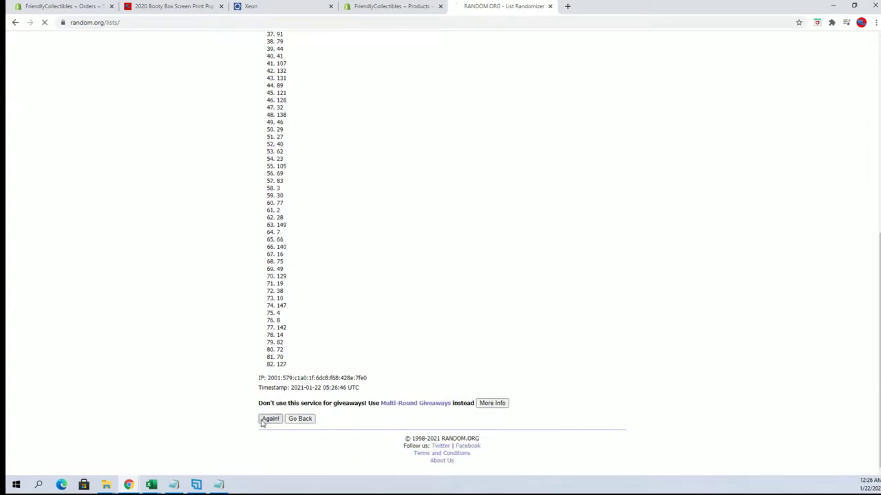
pyautogui.scroll(-5, 252, 285)
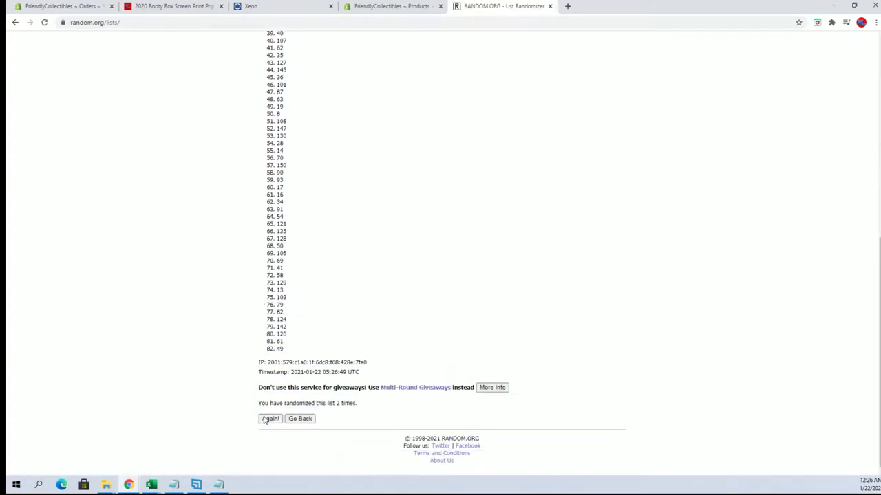
# Re-randomize the 82 poster numbers repeatedly until 66, 2 and 121 lead the list
pyautogui.click(265, 421)
pyautogui.scroll(-5, 241, 298)
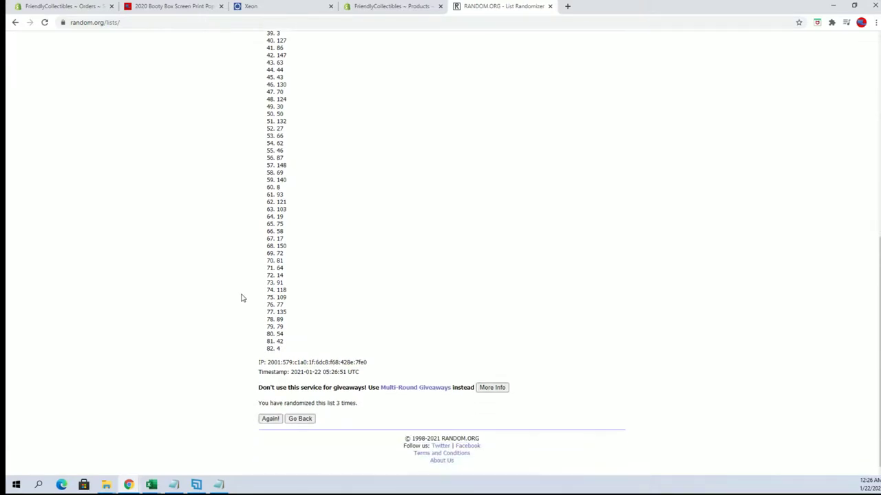
pyautogui.click(261, 421)
pyautogui.scroll(-5, 251, 330)
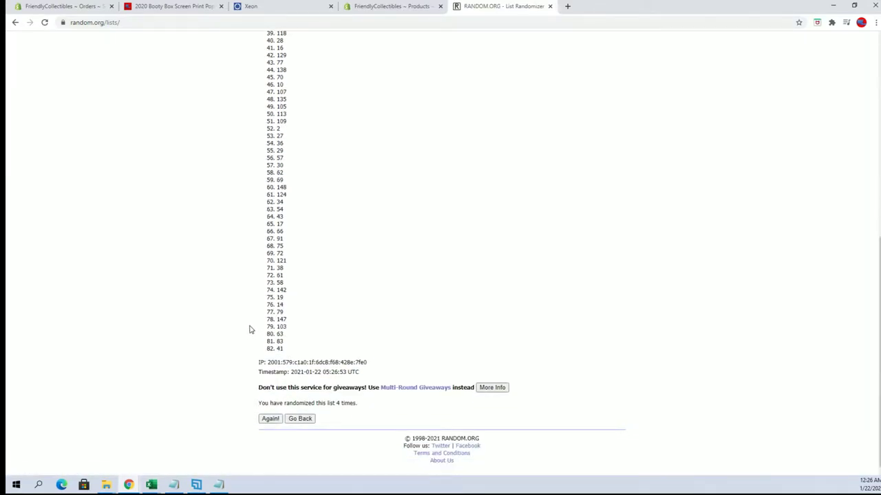
pyautogui.click(270, 421)
pyautogui.scroll(-5, 245, 344)
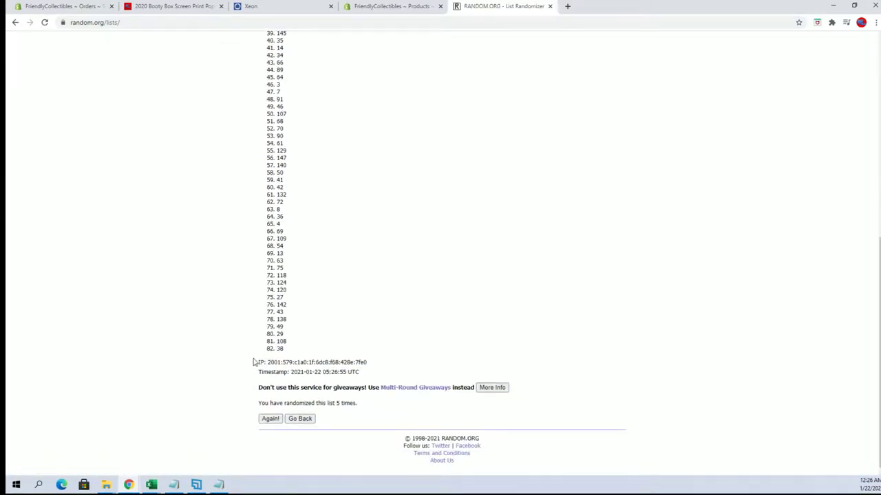
pyautogui.click(264, 419)
pyautogui.scroll(-5, 276, 330)
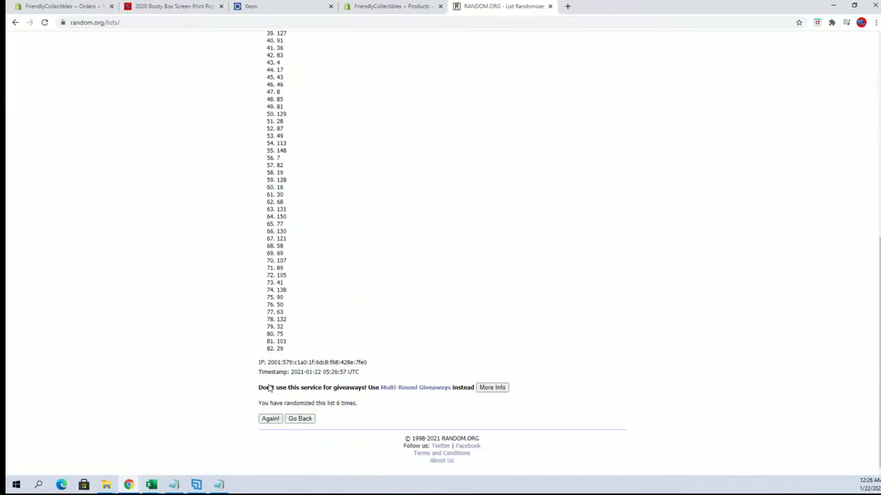
pyautogui.scroll(-5, 309, 228)
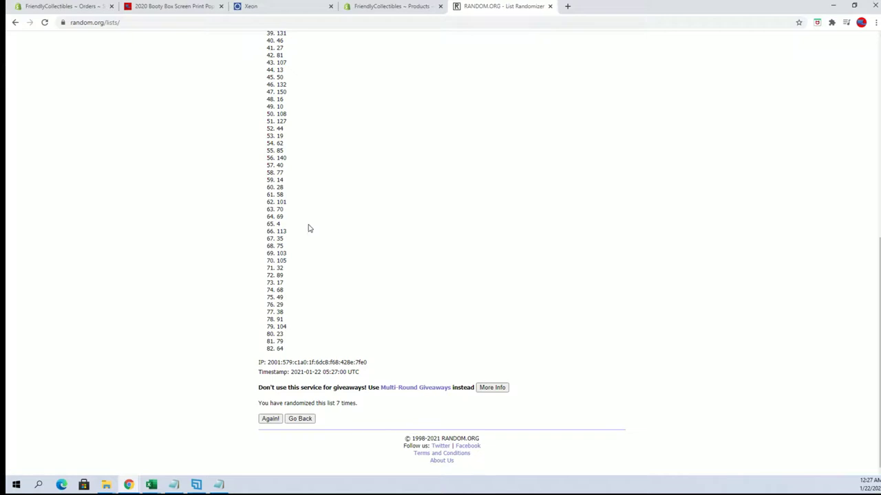
pyautogui.scroll(5, 309, 228)
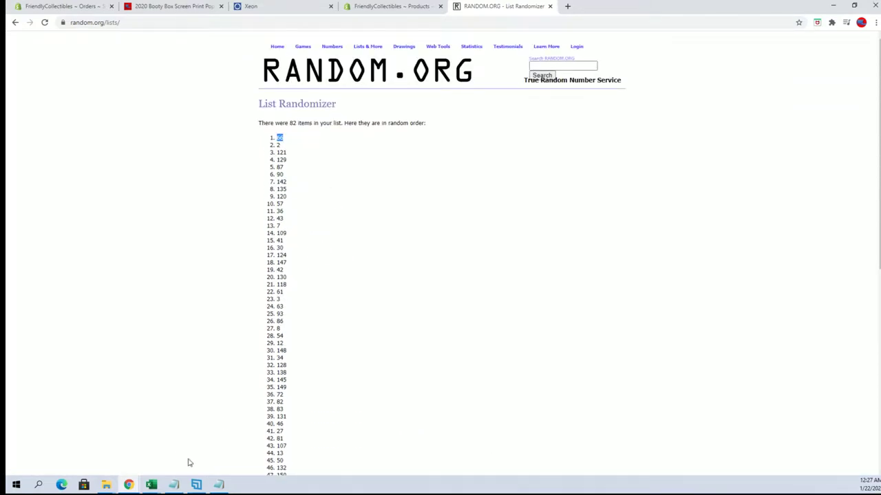
# Delete the 66 line from the posters 1-150 notes, then save and close the file
pyautogui.click(219, 485)
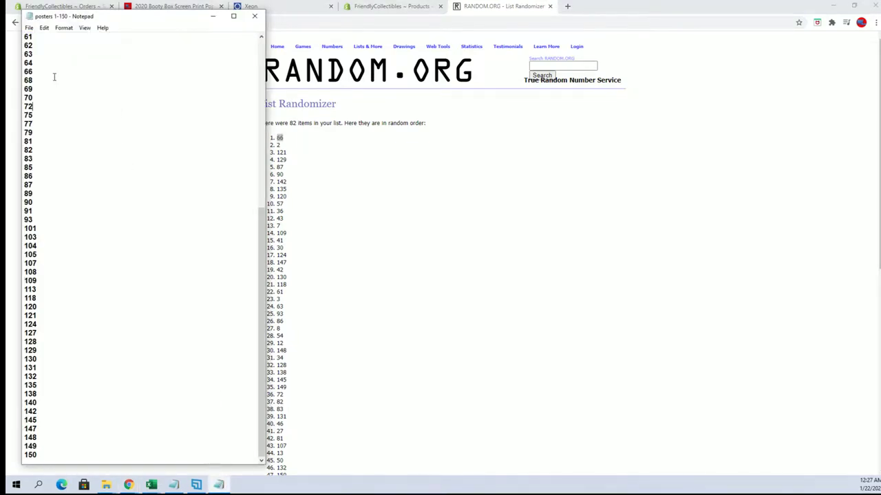
pyautogui.press('BackSpace')
pyautogui.press('BackSpace')
pyautogui.click(30, 28)
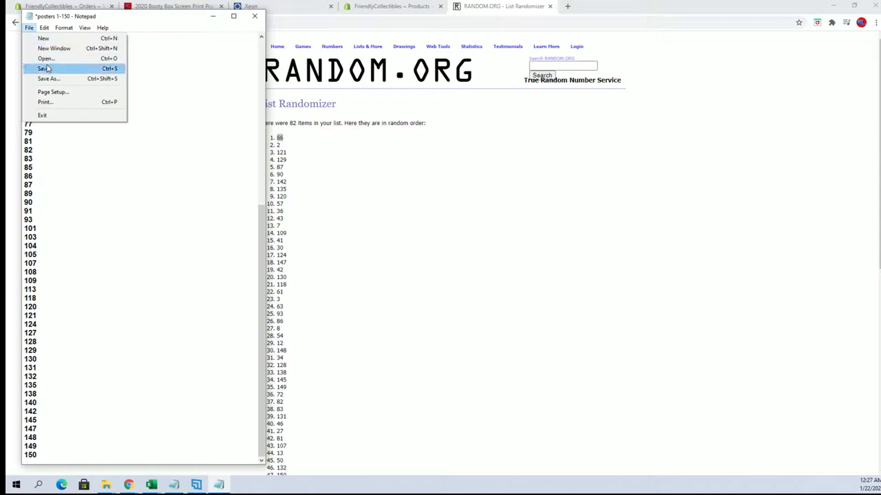
pyautogui.click(43, 68)
pyautogui.click(255, 16)
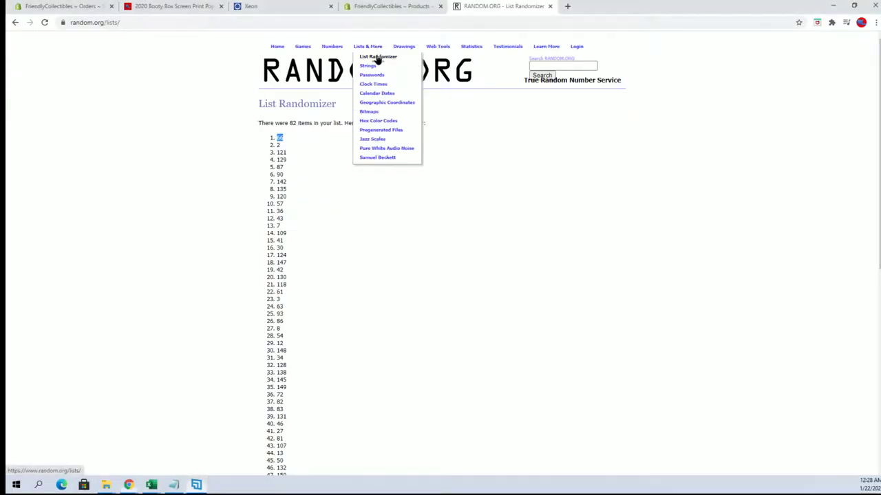
# Copy the owner names from the Notepad notes into a fresh List Randomizer and randomize them
pyautogui.click(365, 57)
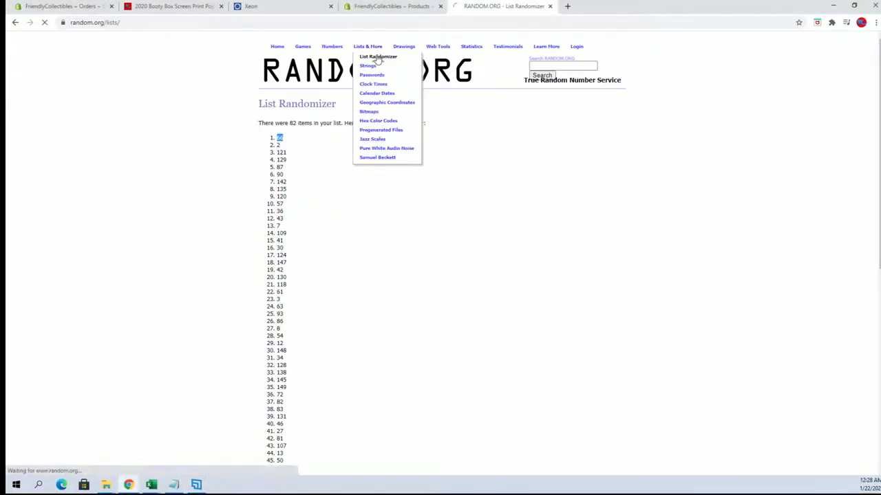
pyautogui.click(196, 485)
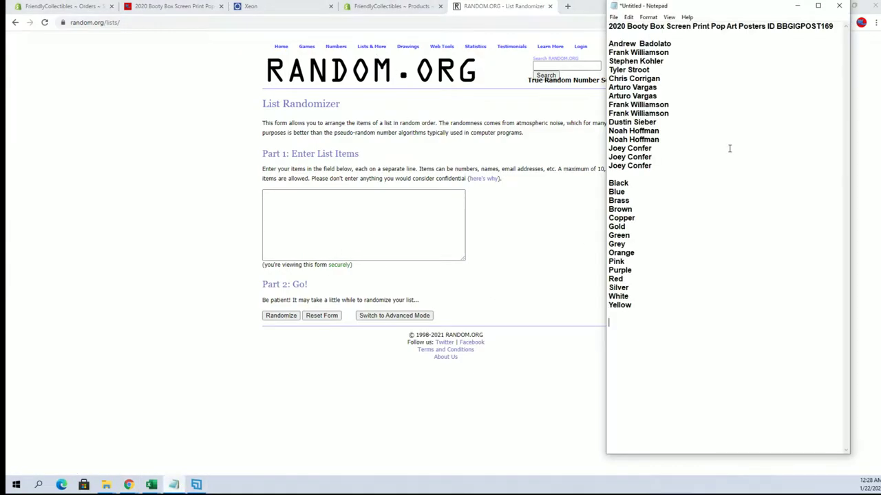
pyautogui.moveTo(651, 168)
pyautogui.mouseDown()
pyautogui.moveTo(623, 55)
pyautogui.moveTo(610, 44)
pyautogui.mouseUp()
pyautogui.rightClick(635, 59)
pyautogui.click(663, 88)
pyautogui.click(308, 240)
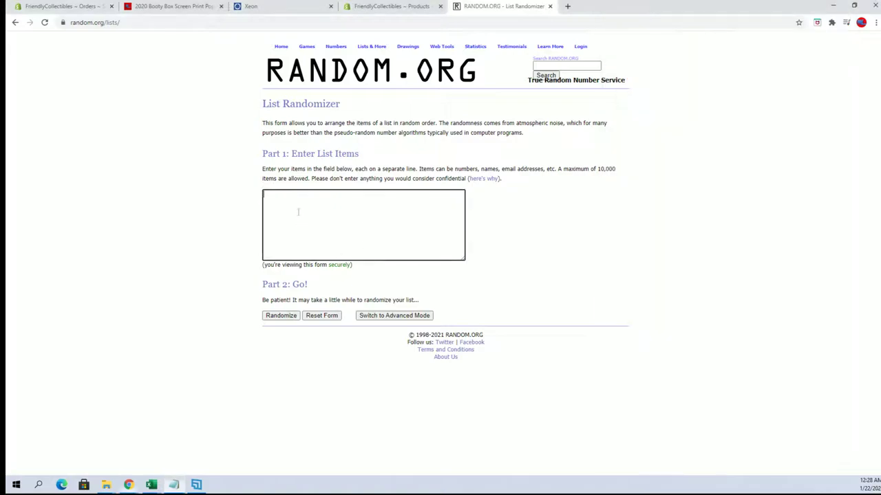
pyautogui.rightClick(298, 212)
pyautogui.click(331, 285)
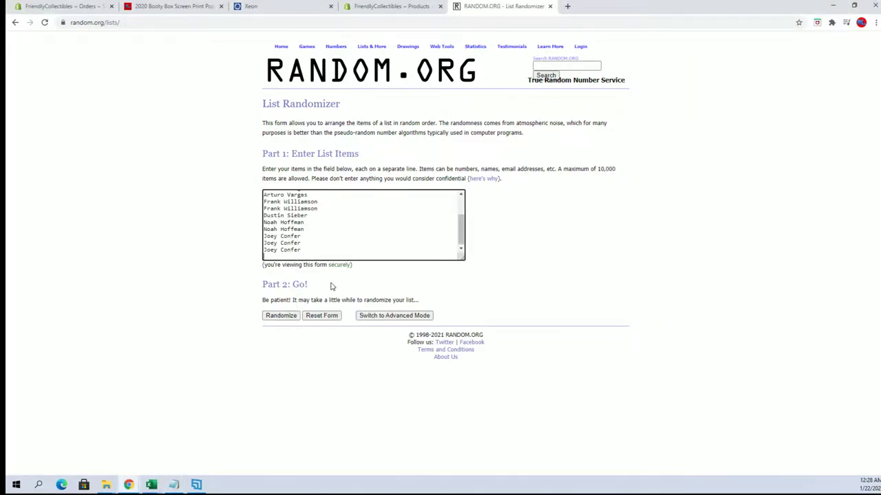
pyautogui.click(269, 319)
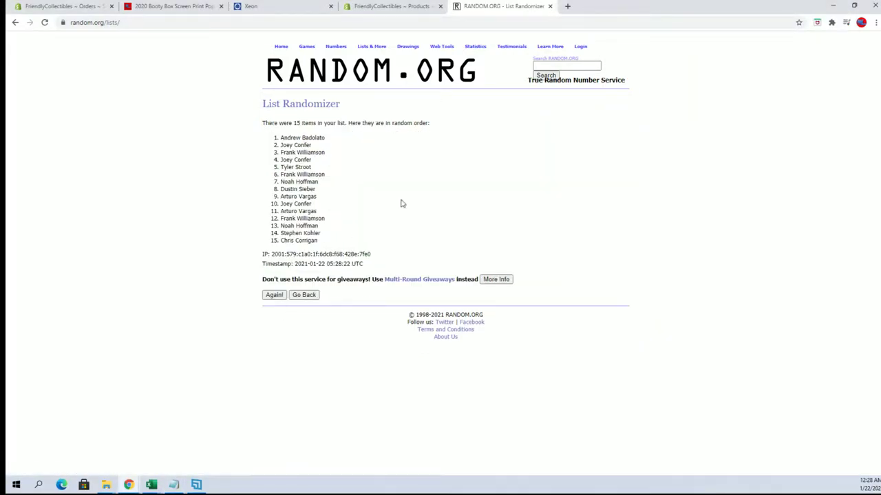
# Zoom the page to 125%, reshuffle the owner names six more times, and select all 15
pyautogui.click(875, 23)
pyautogui.click(847, 107)
pyautogui.click(848, 107)
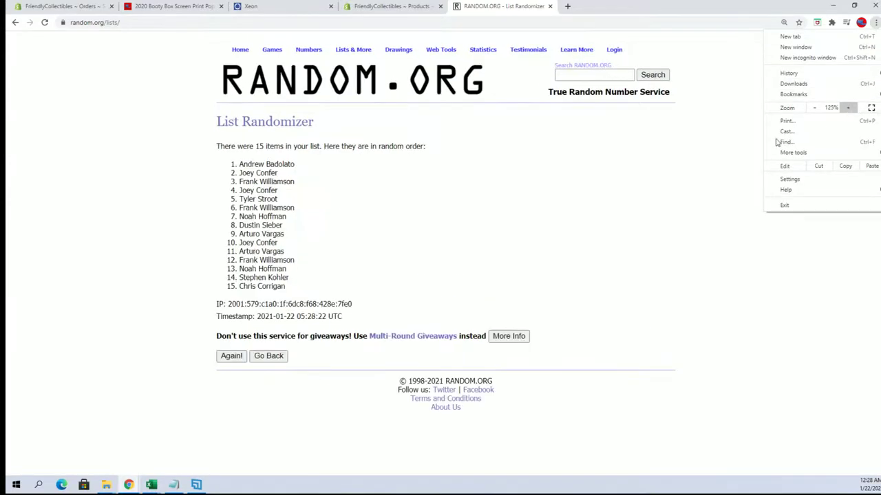
pyautogui.click(220, 374)
pyautogui.click(231, 355)
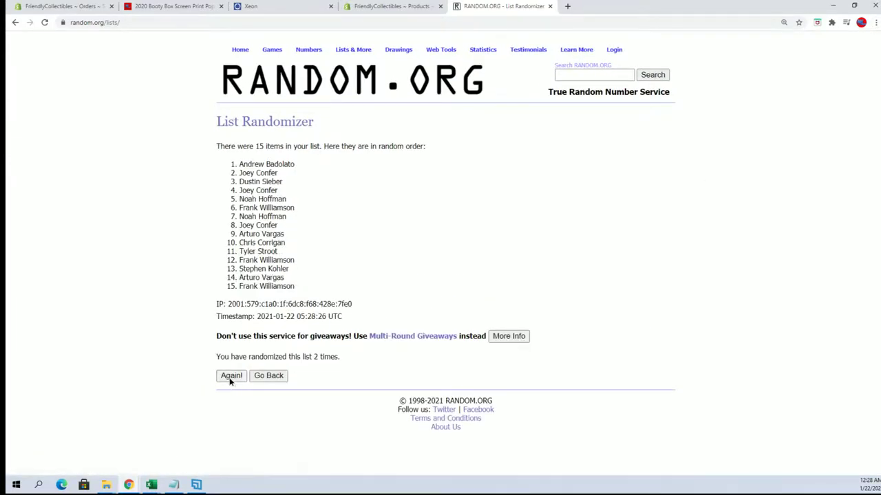
pyautogui.click(231, 377)
pyautogui.click(231, 379)
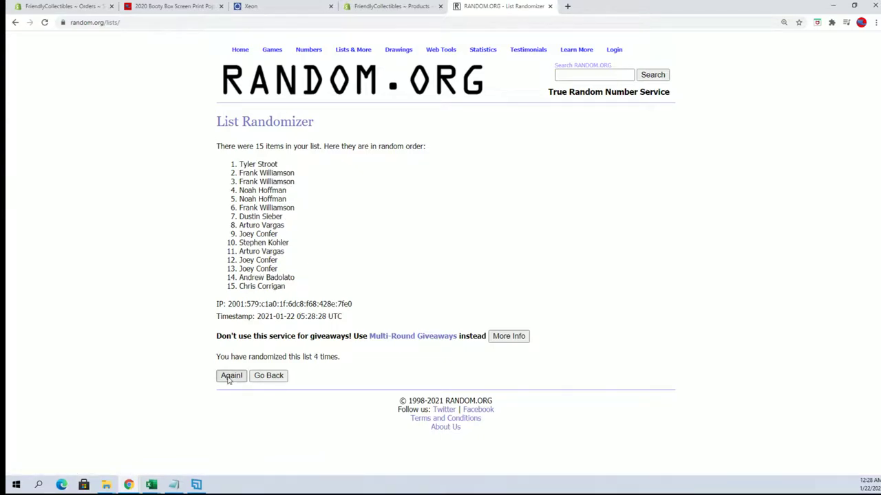
pyautogui.click(230, 377)
pyautogui.click(230, 377)
pyautogui.click(230, 377)
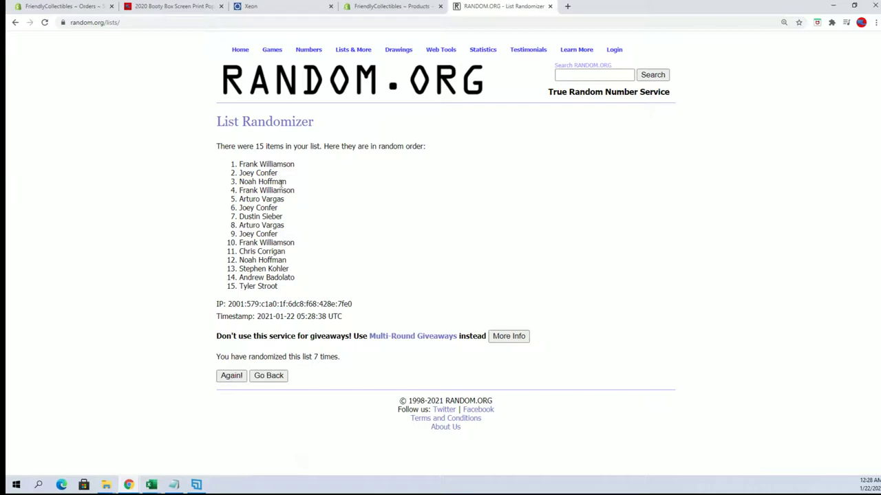
pyautogui.moveTo(240, 164)
pyautogui.mouseDown()
pyautogui.moveTo(297, 254)
pyautogui.moveTo(298, 290)
pyautogui.mouseUp()
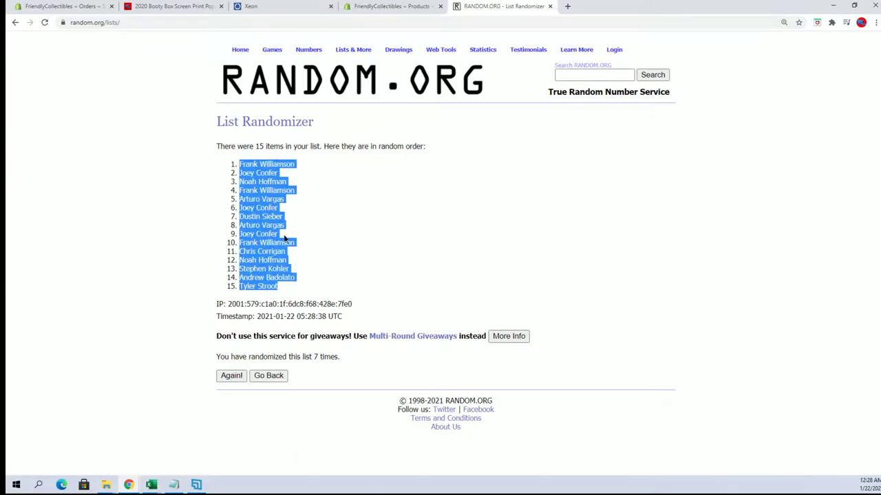
# Paste the shuffled owner names into Book3 at A2 as Text and autofit column A
pyautogui.click(151, 485)
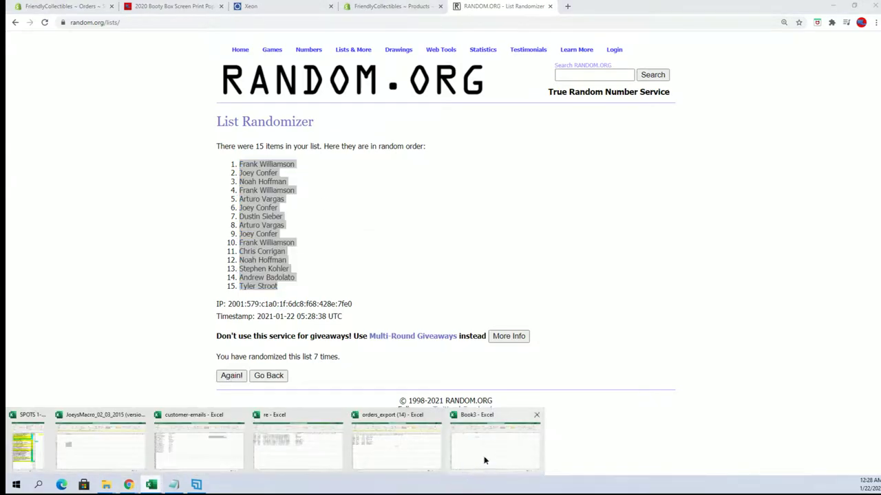
pyautogui.click(484, 459)
pyautogui.click(59, 119)
pyautogui.rightClick(58, 119)
pyautogui.click(111, 180)
pyautogui.click(59, 131)
pyautogui.click(173, 262)
pyautogui.click(169, 153)
pyautogui.doubleClick(118, 102)
pyautogui.click(124, 115)
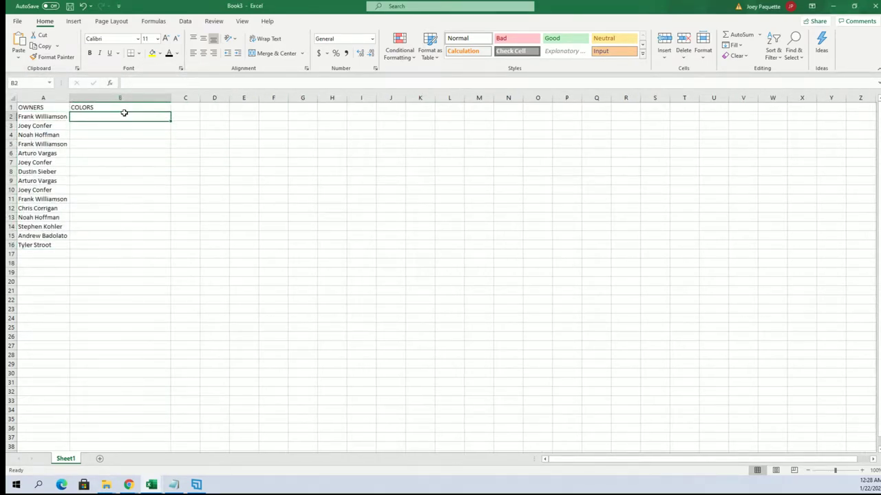
pyautogui.click(833, 6)
# Copy the colours Black through Yellow from Notepad into a new List Randomizer and randomize them
pyautogui.moveTo(358, 52)
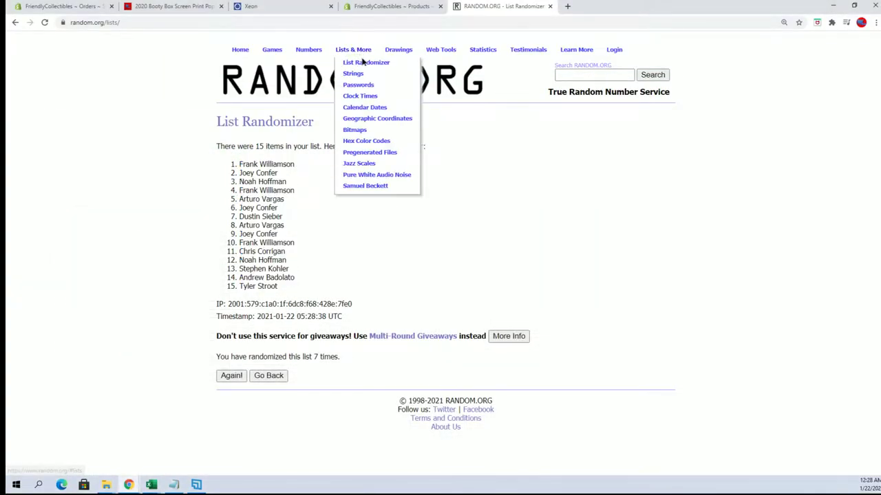
pyautogui.click(363, 62)
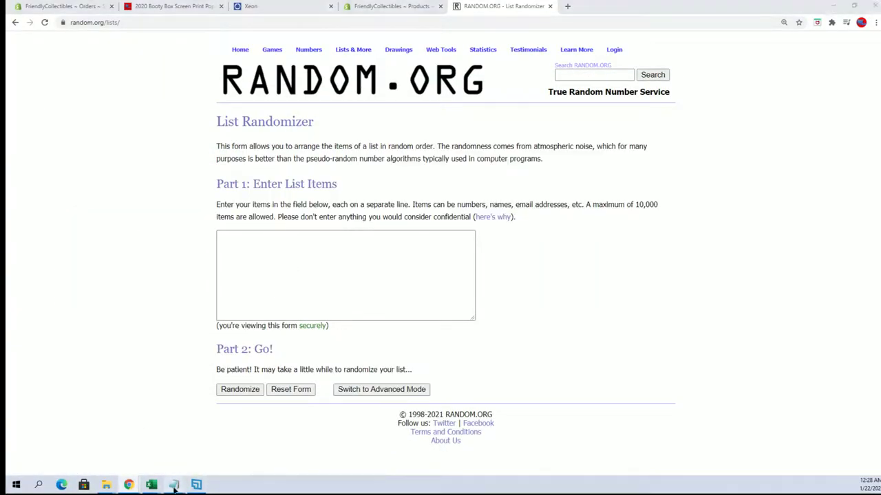
pyautogui.click(174, 488)
pyautogui.click(688, 261)
pyautogui.moveTo(639, 313); pyautogui.dragTo(612, 183)
pyautogui.rightClick(631, 188)
pyautogui.click(652, 218)
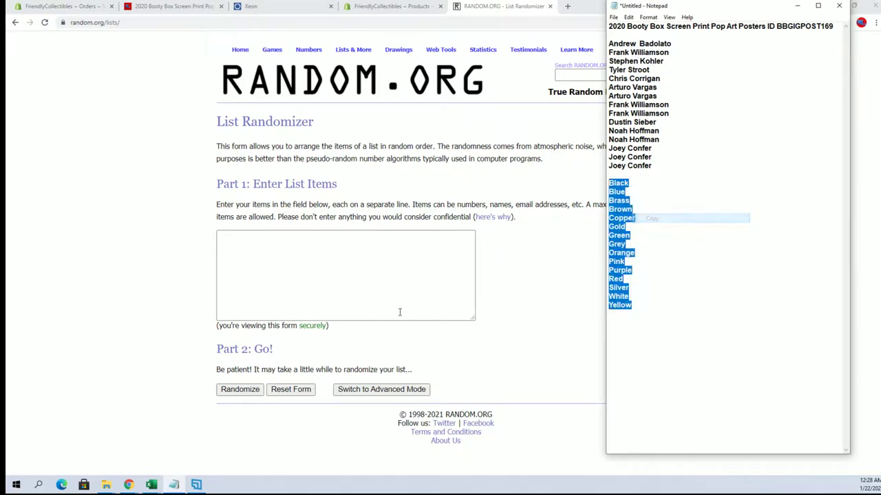
pyautogui.click(285, 254)
pyautogui.rightClick(285, 255)
pyautogui.click(309, 328)
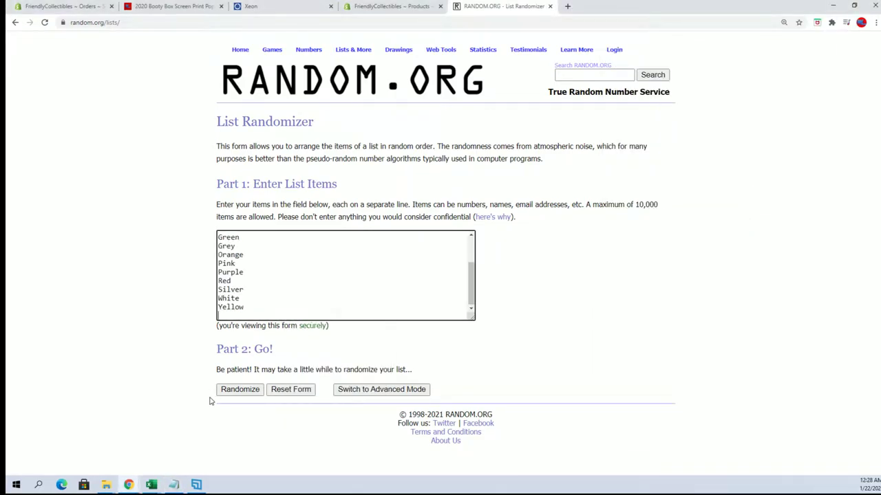
pyautogui.click(228, 393)
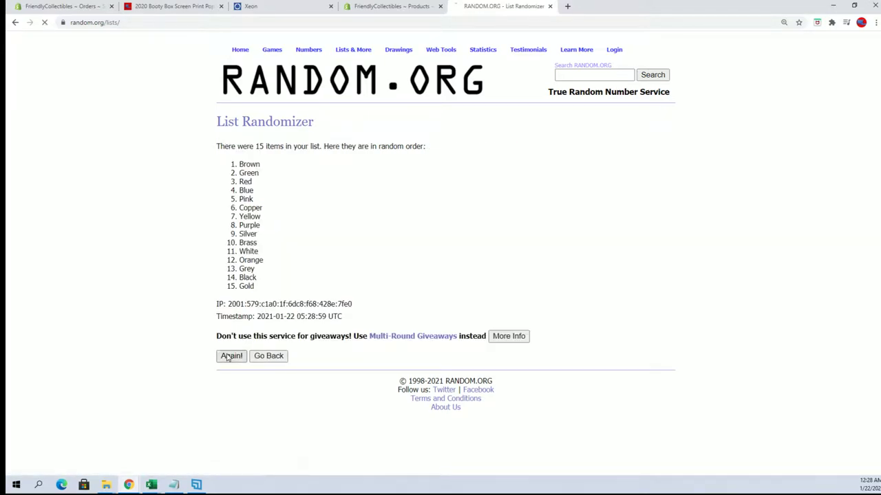
# Reshuffle the colours five more times, leaving Purple, Silver and Black first, and select all 15
pyautogui.click(230, 355)
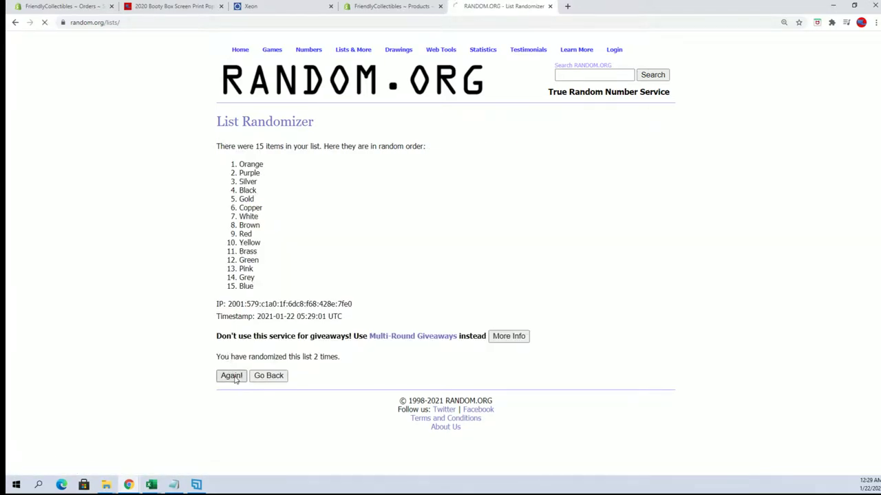
pyautogui.click(232, 379)
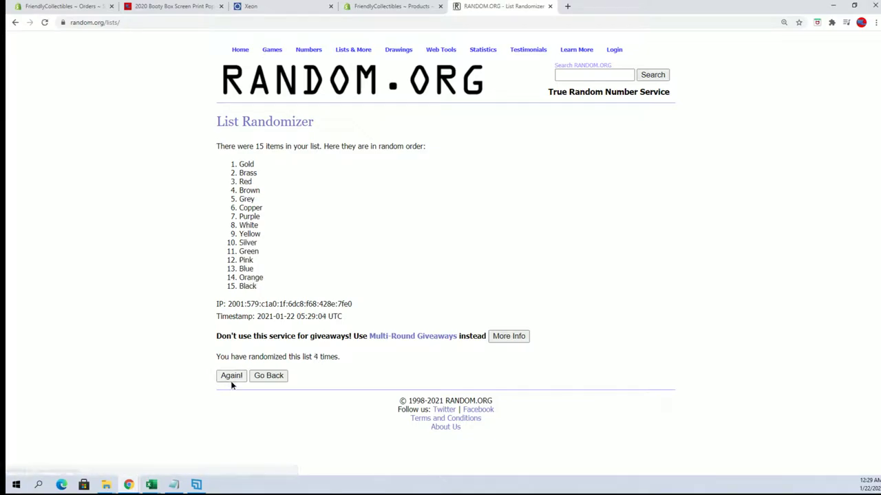
pyautogui.click(231, 383)
pyautogui.click(232, 384)
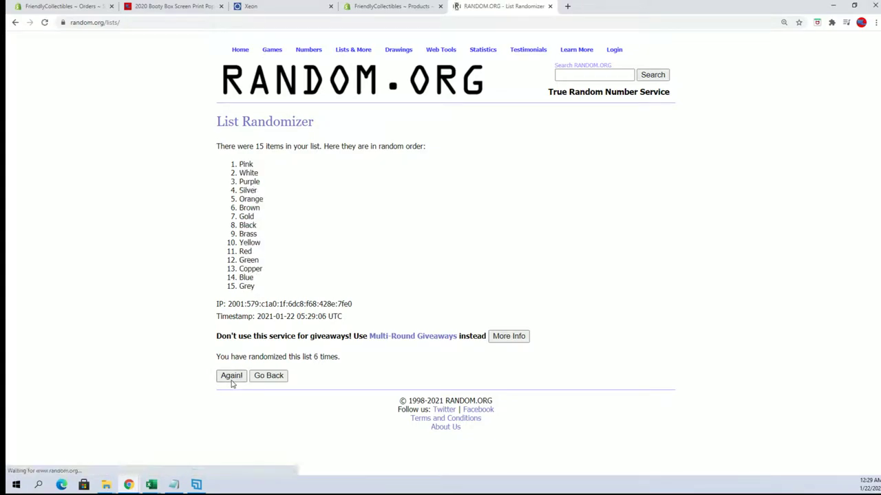
pyautogui.click(232, 383)
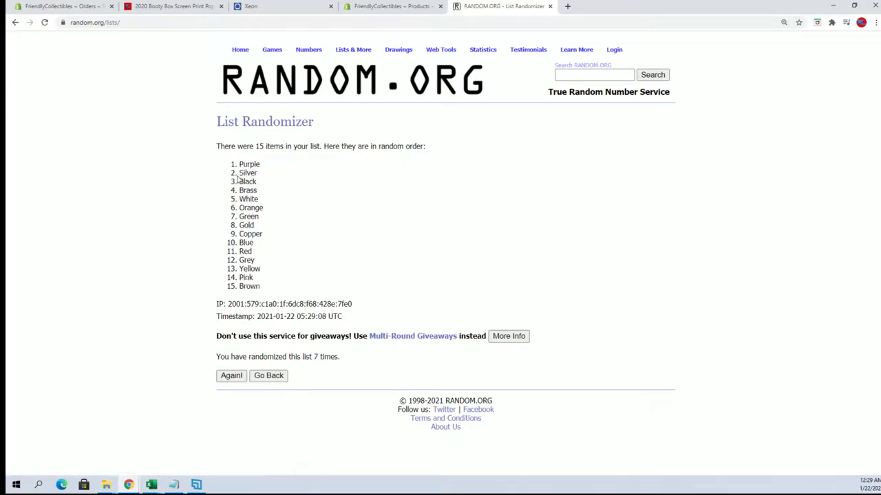
pyautogui.moveTo(239, 165)
pyautogui.mouseDown()
pyautogui.moveTo(261, 185)
pyautogui.moveTo(268, 289)
pyautogui.mouseUp()
pyautogui.rightClick(264, 238)
# Paste the shuffled colours into B2:B16 as Unicode Text and autofit column B
pyautogui.click(265, 239)
pyautogui.click(152, 485)
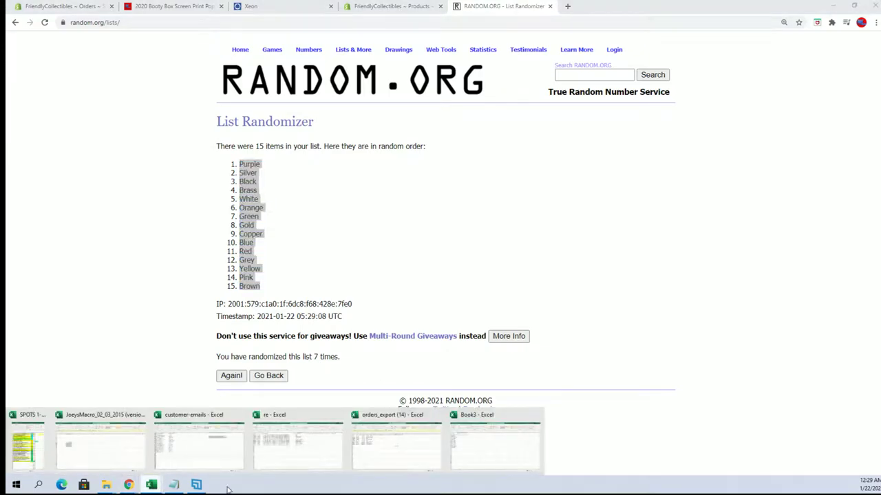
pyautogui.click(472, 458)
pyautogui.click(122, 116)
pyautogui.rightClick(122, 117)
pyautogui.click(116, 160)
pyautogui.click(98, 126)
pyautogui.click(224, 260)
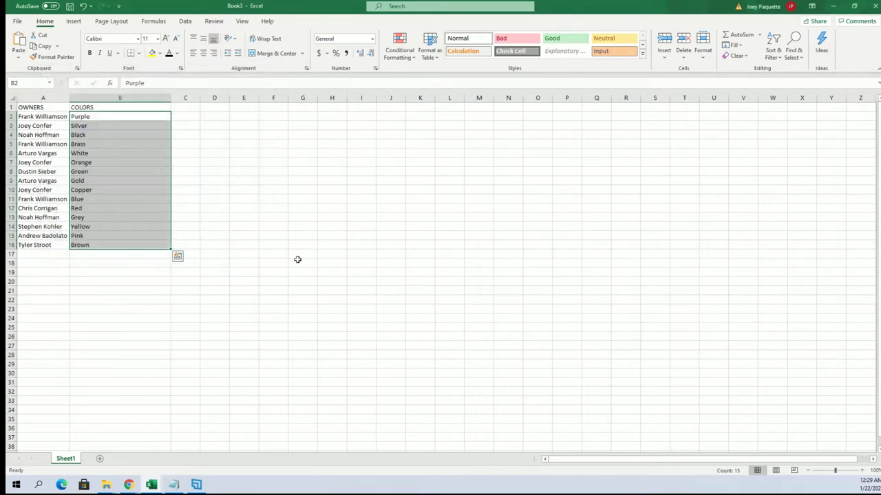
pyautogui.click(305, 262)
pyautogui.doubleClick(171, 98)
# Make columns A and B bold with All Borders and zoom the sheet to about 210%
pyautogui.moveTo(44, 99); pyautogui.dragTo(77, 92)
pyautogui.click(89, 53)
pyautogui.click(137, 53)
pyautogui.click(169, 143)
pyautogui.click(247, 153)
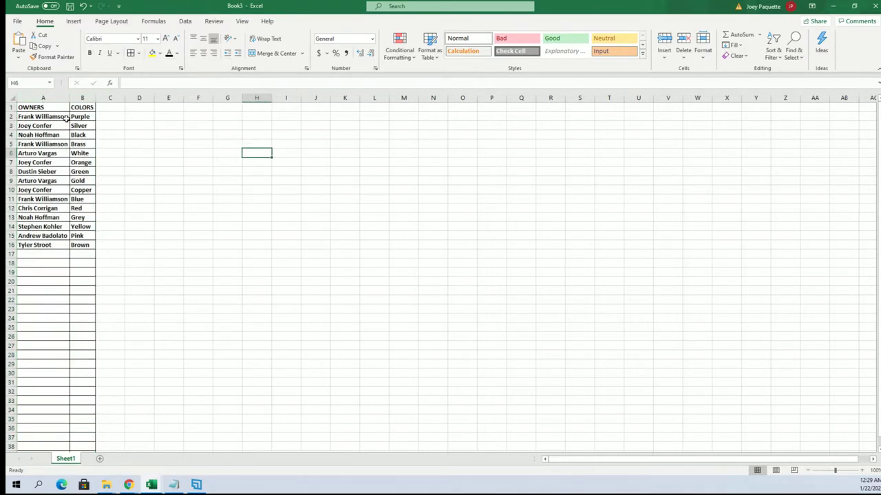
pyautogui.click(63, 118)
pyautogui.moveTo(834, 470); pyautogui.dragTo(843, 470)
pyautogui.click(457, 259)
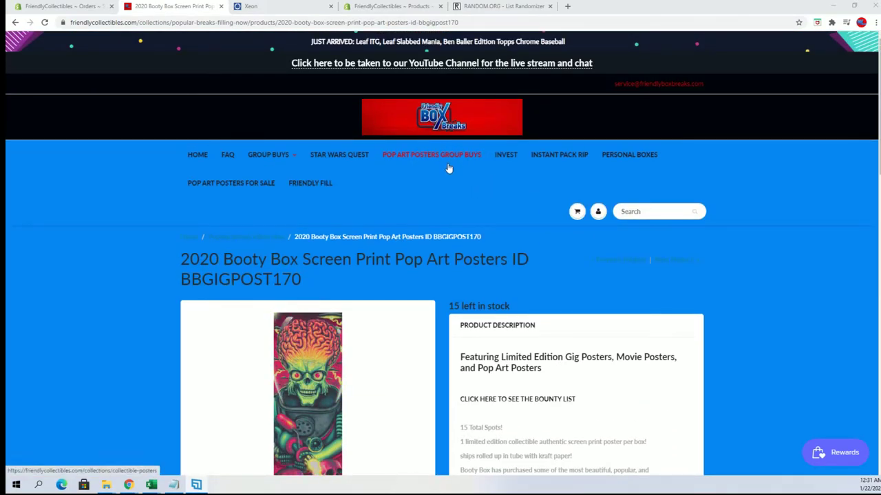
# Open the Collectible Posters collection and scroll to its 'See the ticket list' links
pyautogui.click(443, 160)
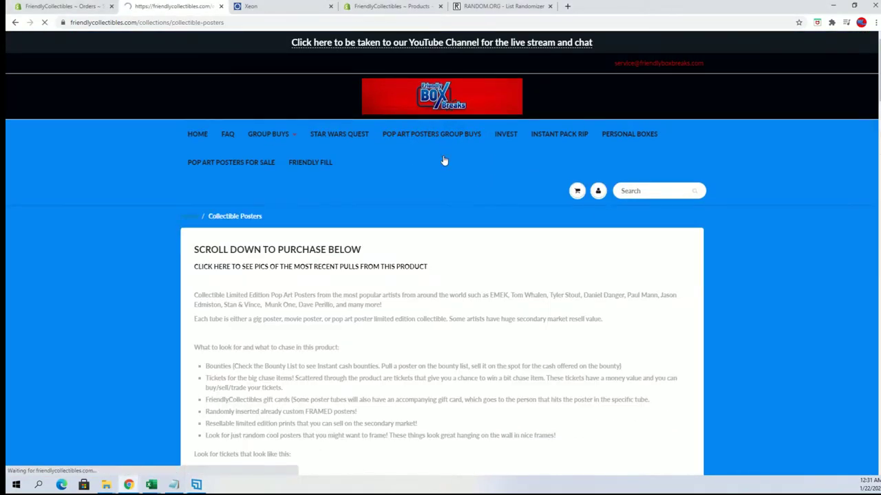
pyautogui.scroll(-15, 436, 137)
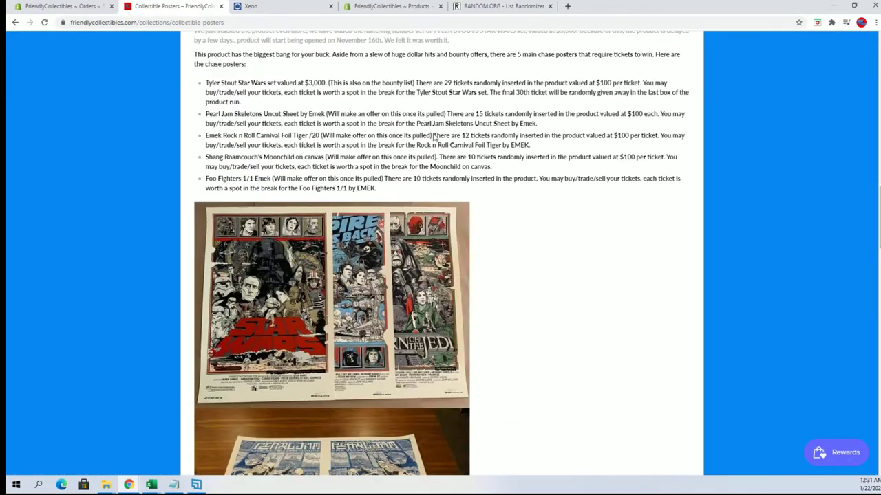
pyautogui.scroll(-5, 433, 136)
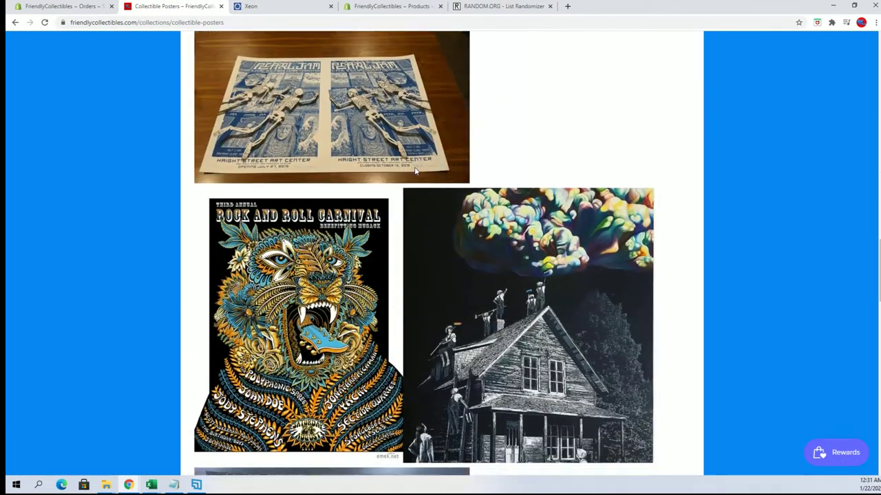
pyautogui.scroll(-9, 412, 172)
pyautogui.scroll(3, 344, 256)
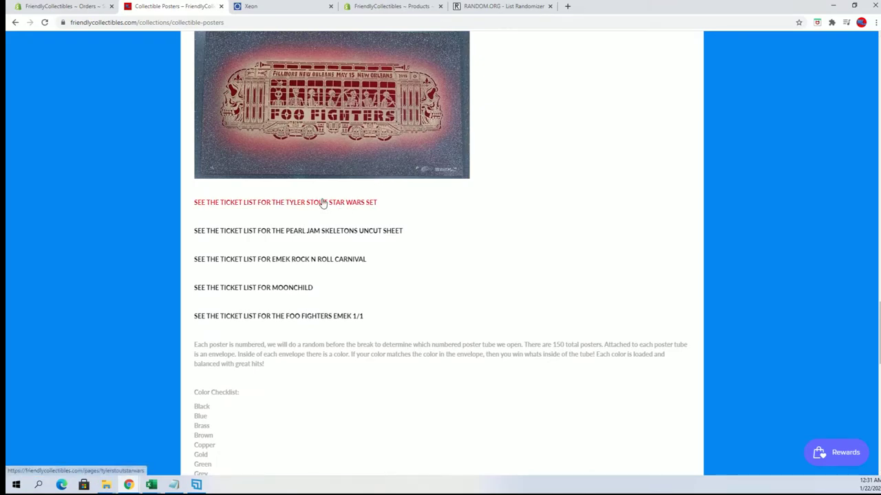
# Open the Tyler Stout Star Wars ticket list and scroll through its tickets
pyautogui.click(323, 203)
pyautogui.scroll(-5, 477, 158)
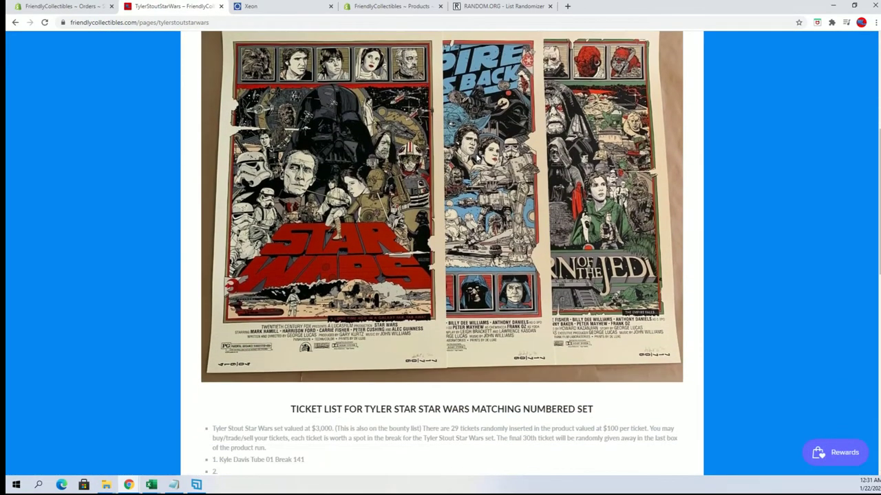
pyautogui.scroll(1, 479, 158)
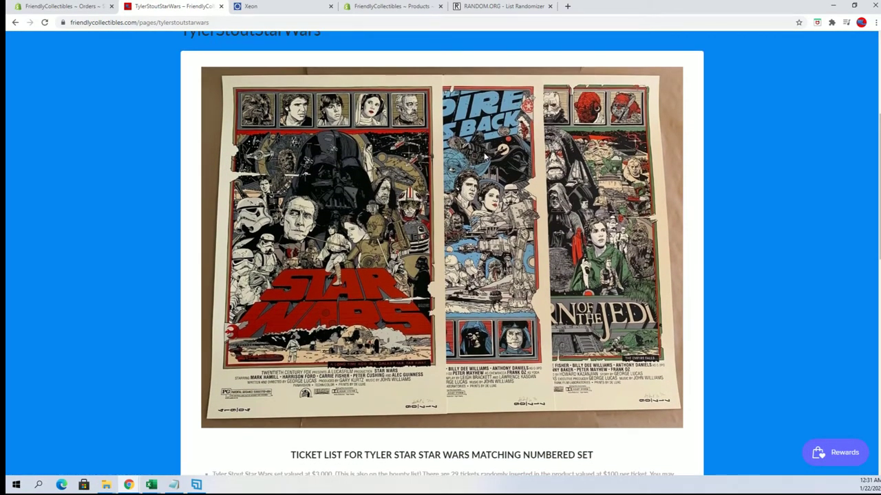
pyautogui.scroll(-3, 484, 157)
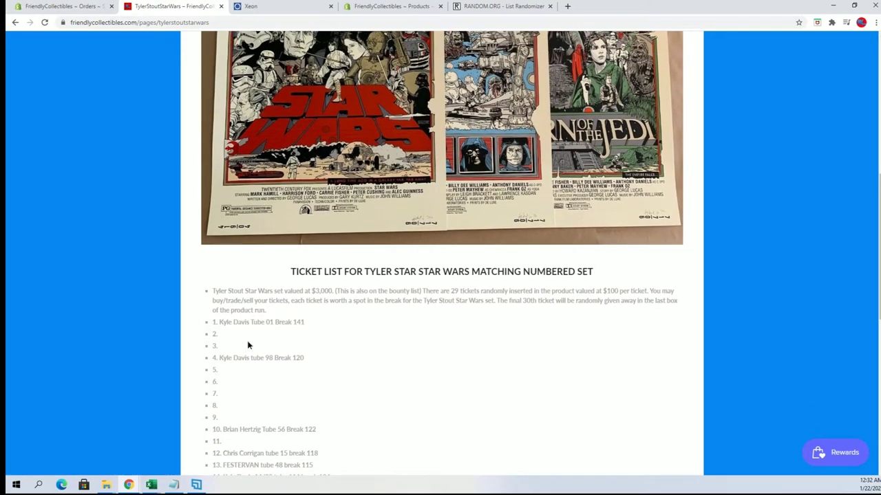
# Compare the 30-ticket list against the saved owner names and colours in Notepad
pyautogui.click(194, 477)
pyautogui.click(499, 360)
pyautogui.scroll(2, 441, 319)
pyautogui.scroll(1, 441, 318)
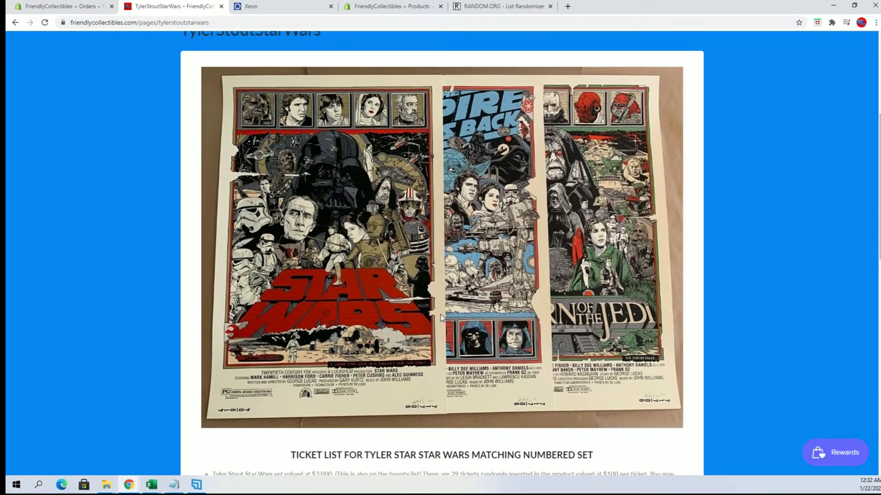
pyautogui.scroll(-5, 441, 318)
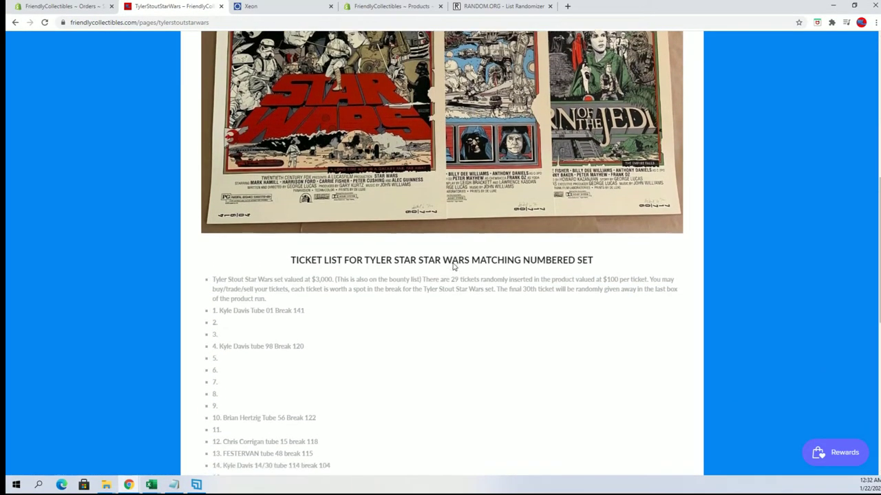
pyautogui.scroll(-2, 453, 267)
pyautogui.scroll(4, 452, 266)
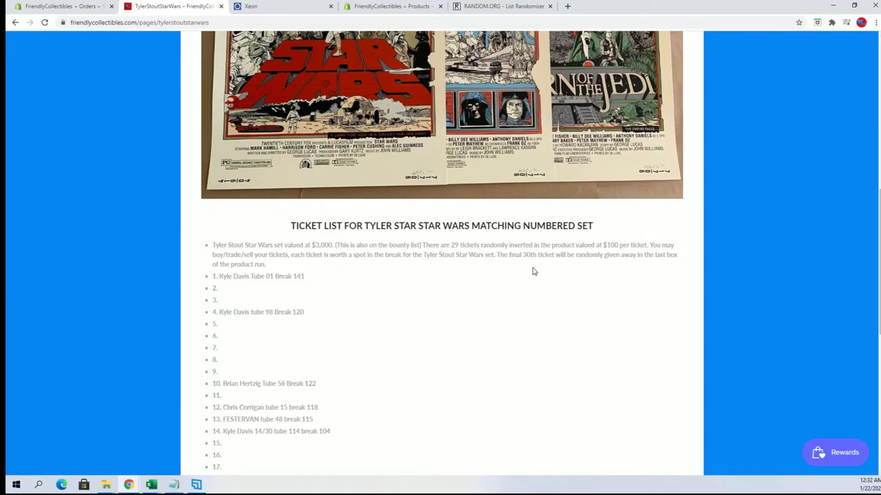
pyautogui.scroll(-5, 476, 252)
pyautogui.scroll(7, 476, 252)
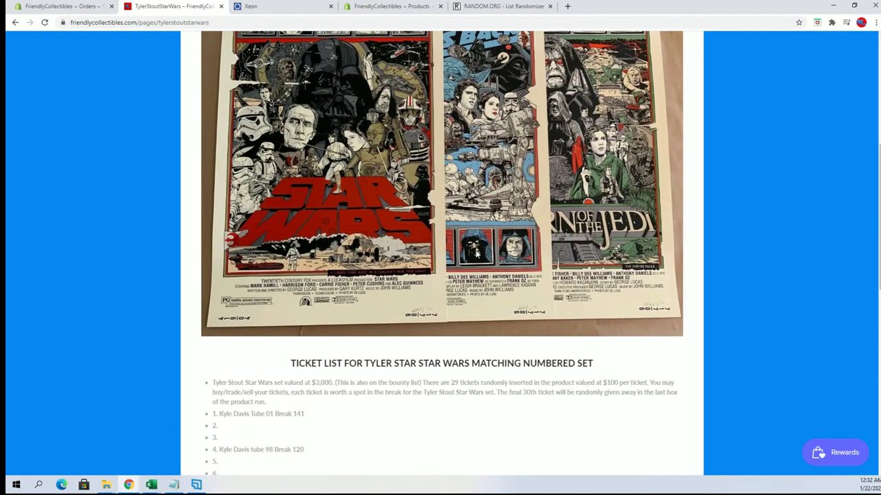
pyautogui.scroll(3, 476, 252)
pyautogui.scroll(-1, 476, 254)
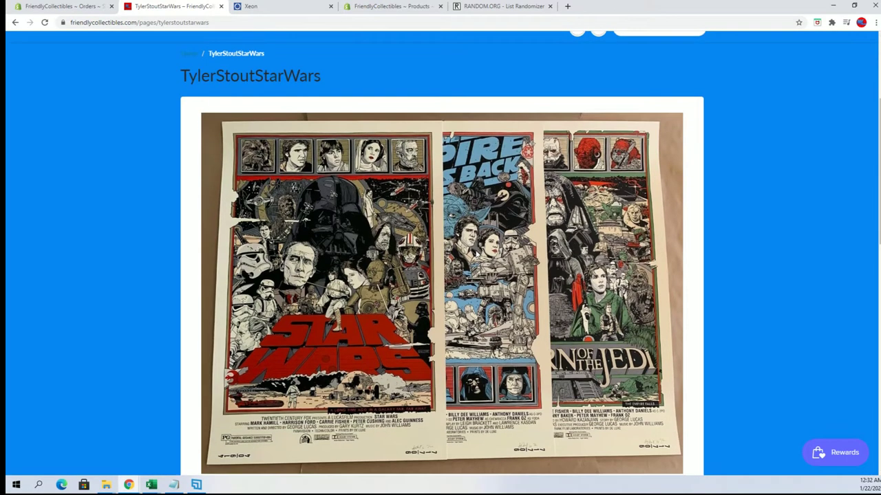
pyautogui.scroll(2, 260, 155)
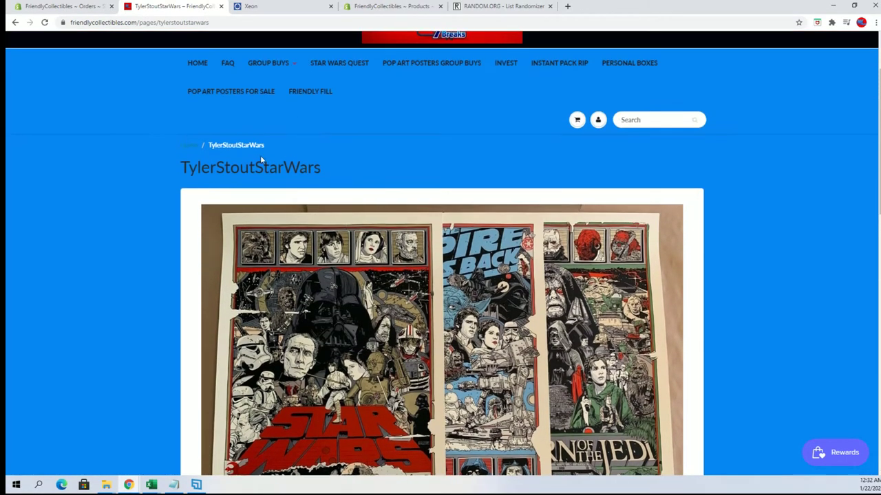
# Go back to the Collectible Posters page and look over the five chase posters and sample ticket
pyautogui.click(15, 22)
pyautogui.scroll(2, 503, 181)
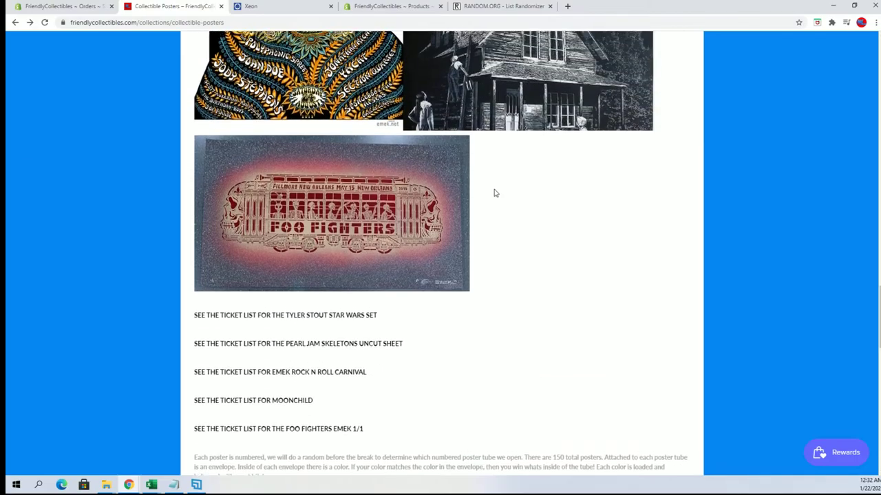
pyautogui.scroll(8, 399, 234)
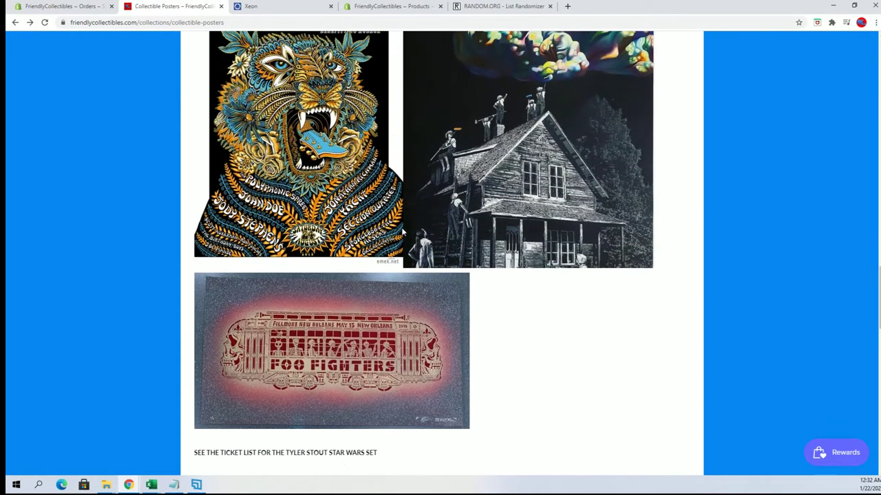
pyautogui.scroll(4, 403, 232)
pyautogui.scroll(-4, 372, 323)
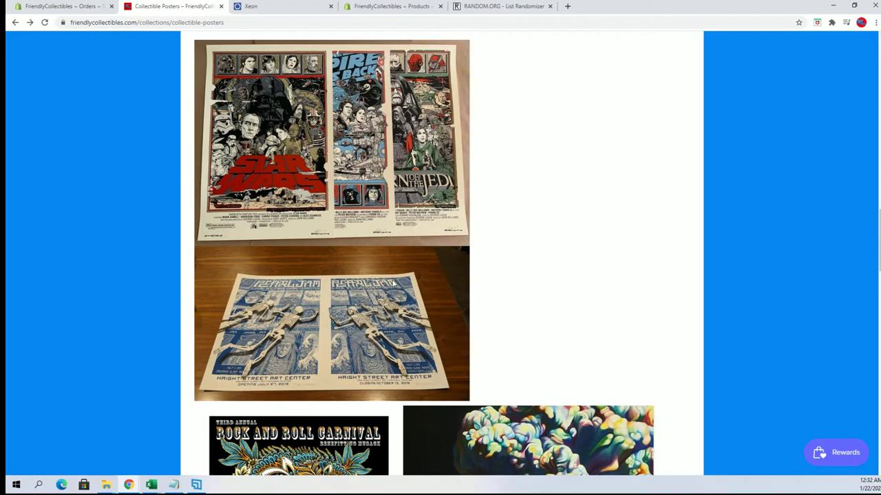
pyautogui.scroll(-7, 393, 282)
pyautogui.scroll(-7, 394, 282)
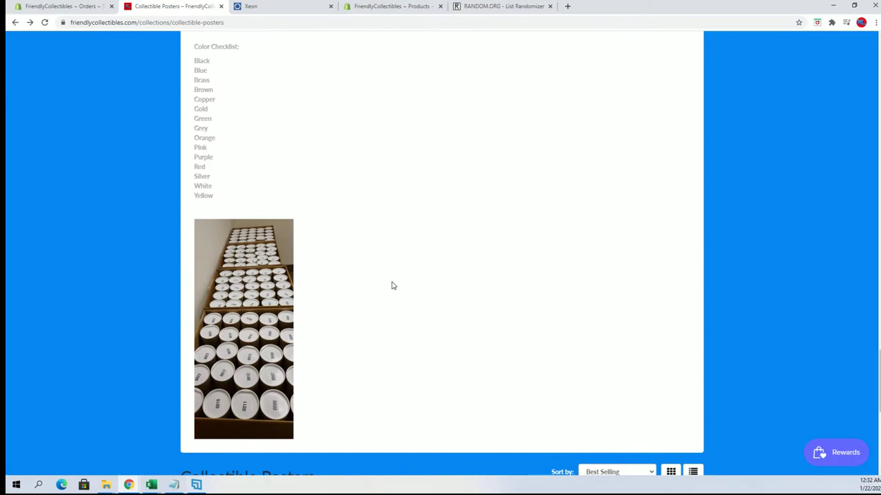
pyautogui.scroll(1, 393, 285)
pyautogui.scroll(4, 393, 285)
pyautogui.scroll(3, 393, 286)
pyautogui.scroll(5, 393, 282)
pyautogui.scroll(5, 392, 281)
pyautogui.scroll(2, 393, 282)
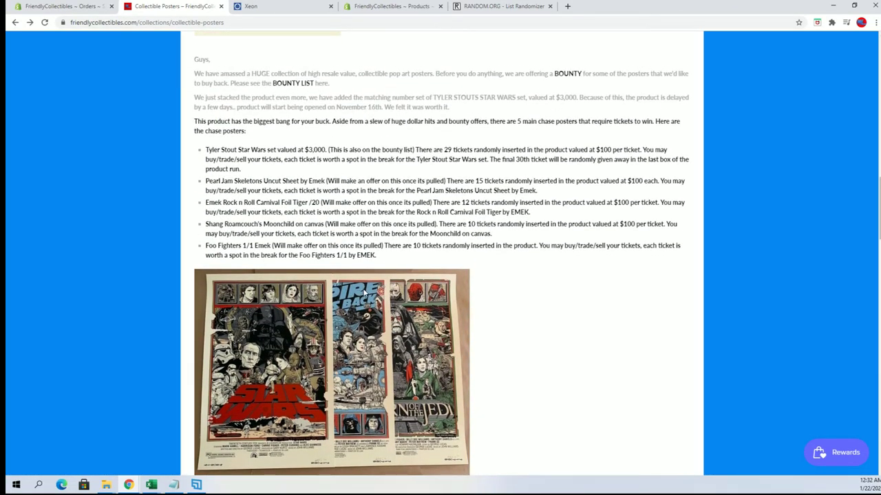
pyautogui.scroll(-5, 363, 292)
pyautogui.scroll(-5, 363, 292)
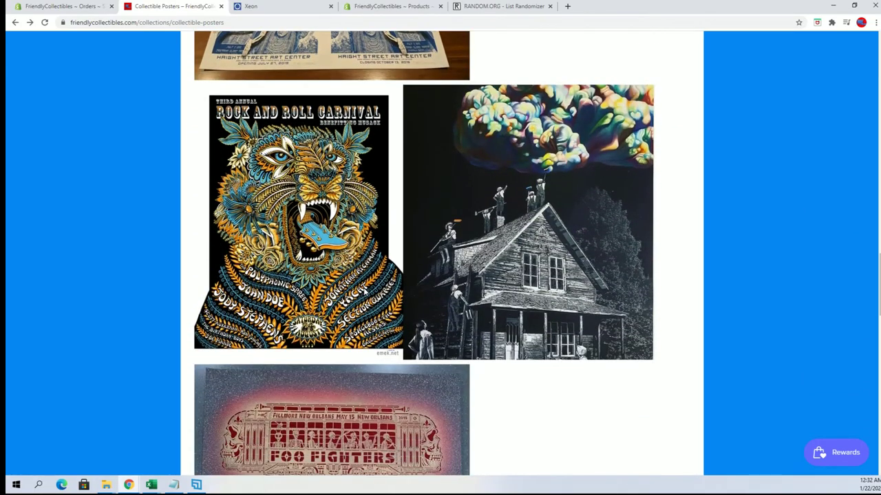
pyautogui.scroll(4, 363, 288)
pyautogui.scroll(15, 365, 291)
pyautogui.scroll(3, 365, 289)
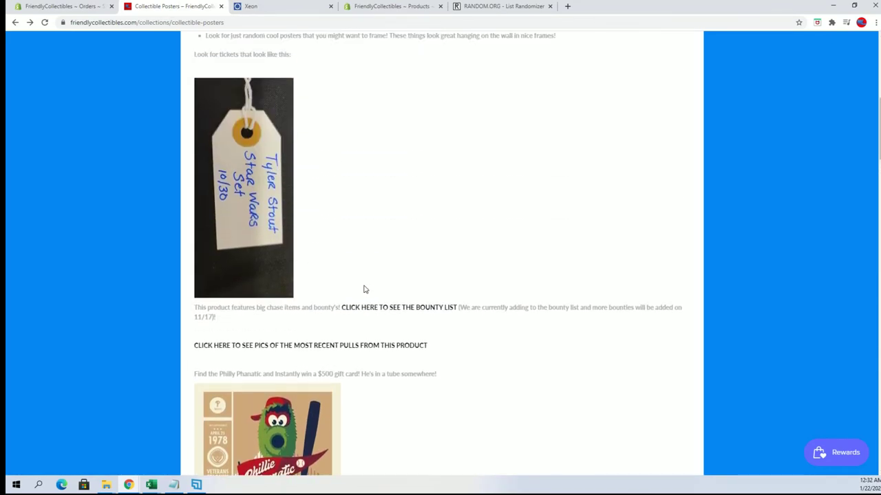
# Copy the Collectible Posters page address and switch away from the browser
pyautogui.rightClick(188, 23)
pyautogui.click(221, 73)
pyautogui.hotkey('alt', 'Tab')
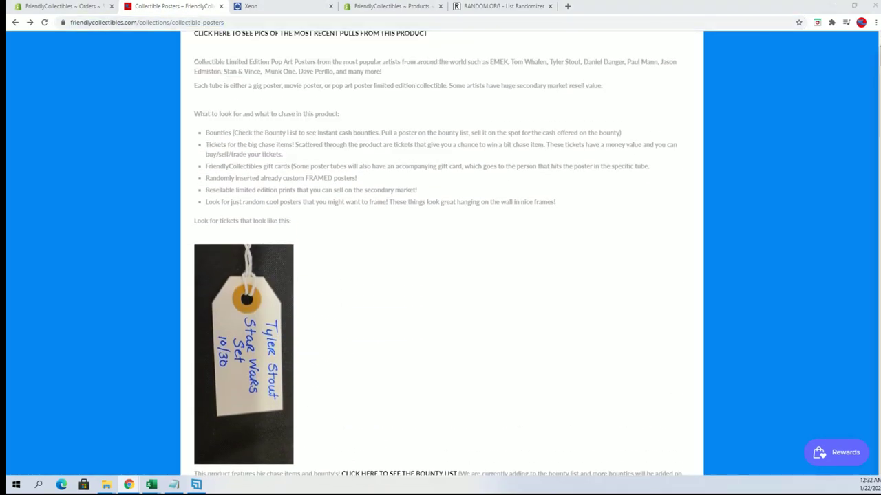